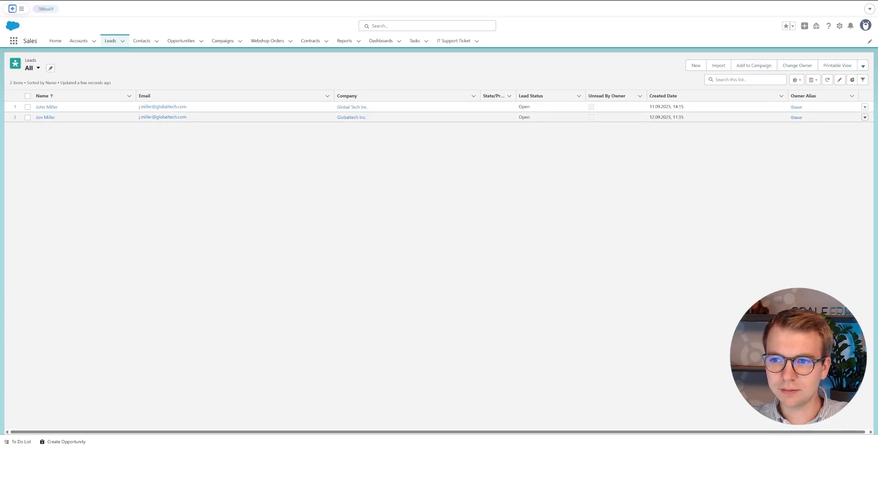
# - Delete the second, misspelled duplicate lead, then go to the Setup Home page
pyautogui.click(864, 117)
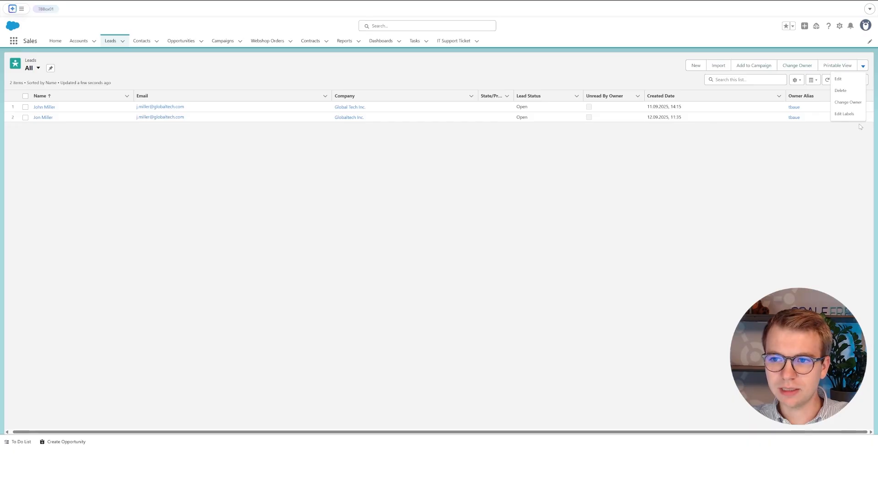
pyautogui.click(849, 91)
pyautogui.click(537, 236)
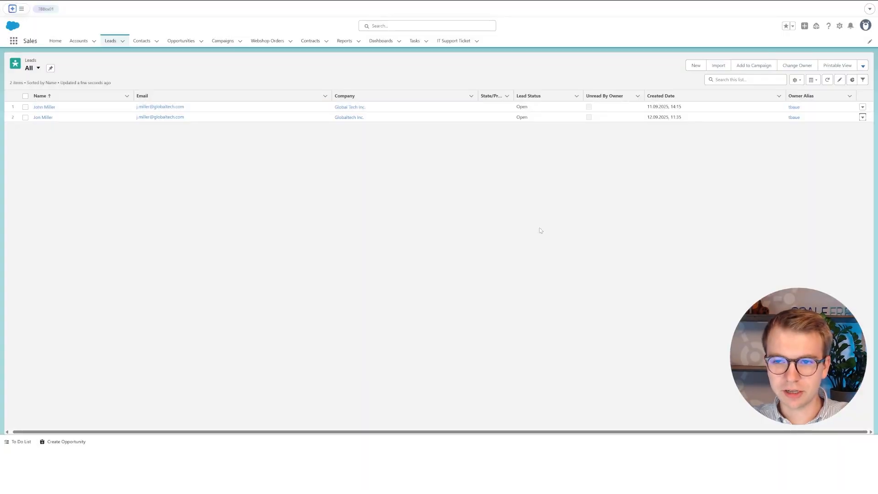
pyautogui.click(840, 26)
pyautogui.click(797, 54)
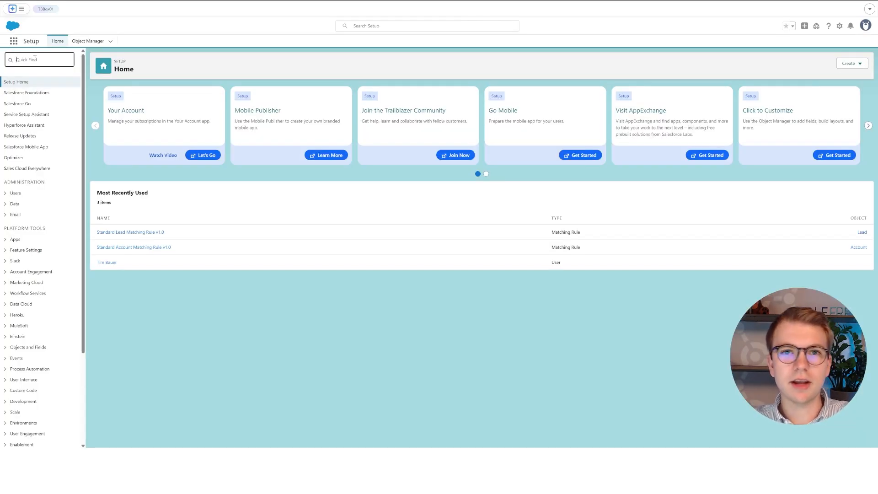
# - Find and open Matching Rules via Quick Find, then search Quick Find for 'duplicate'
pyautogui.write('mathcin')
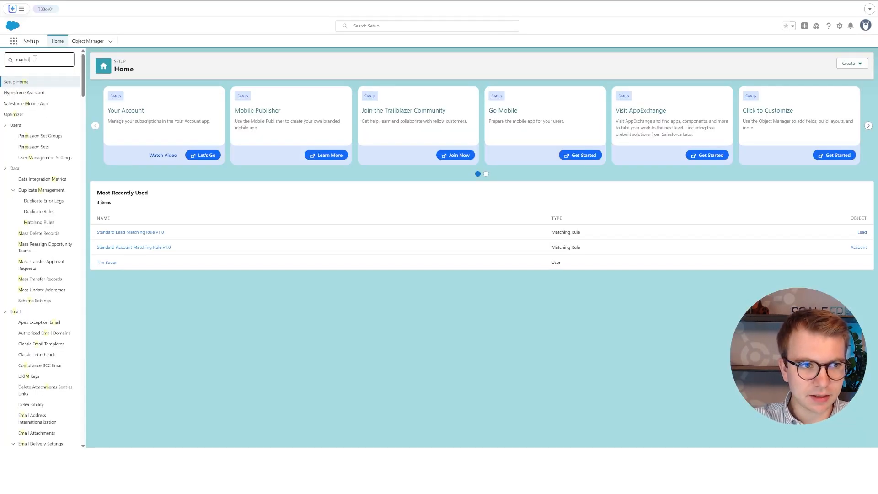
pyautogui.press('BackSpace')
pyautogui.write('h')
pyautogui.press('BackSpace')
pyautogui.write('c')
pyautogui.press('BackSpace')
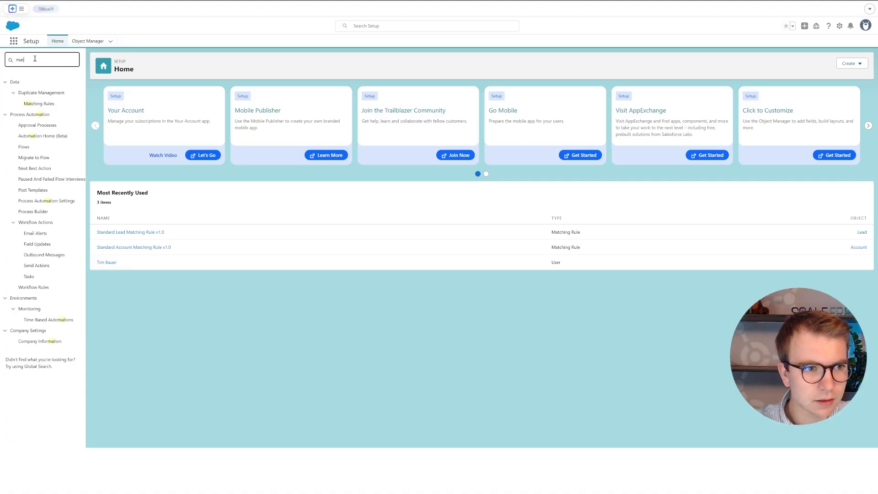
pyautogui.click(39, 103)
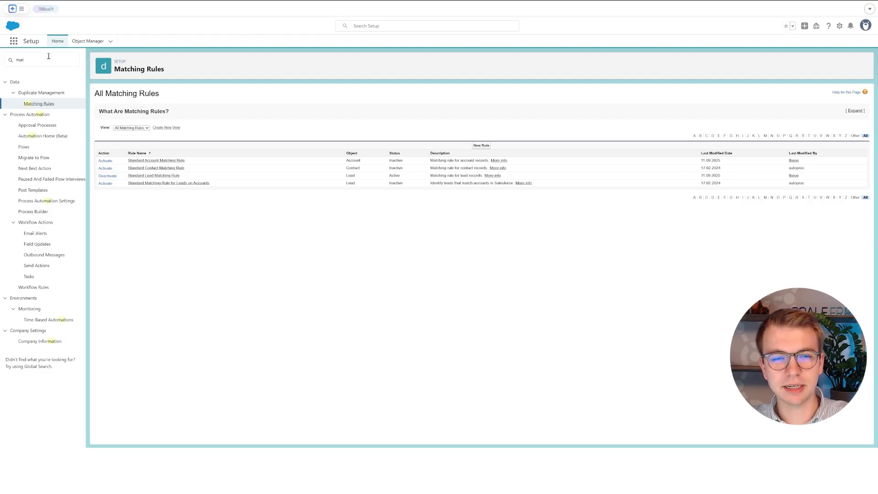
pyautogui.moveTo(48, 57); pyautogui.dragTo(12, 60)
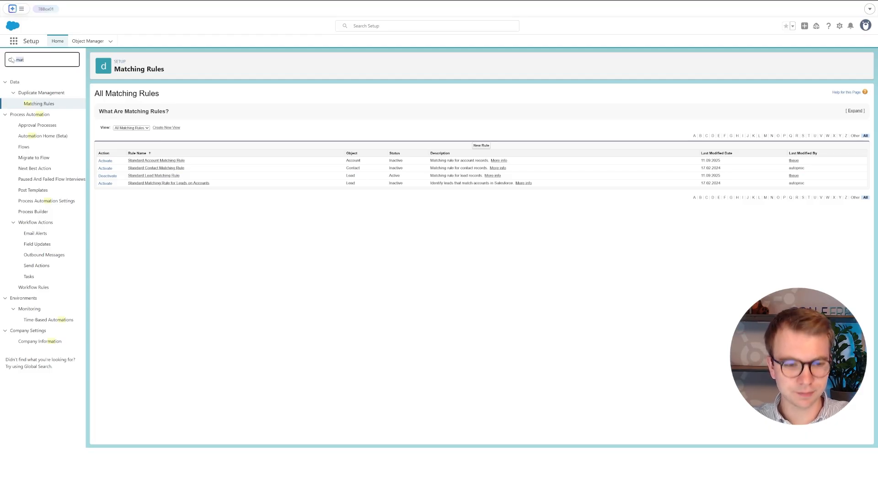
pyautogui.write('duplicate')
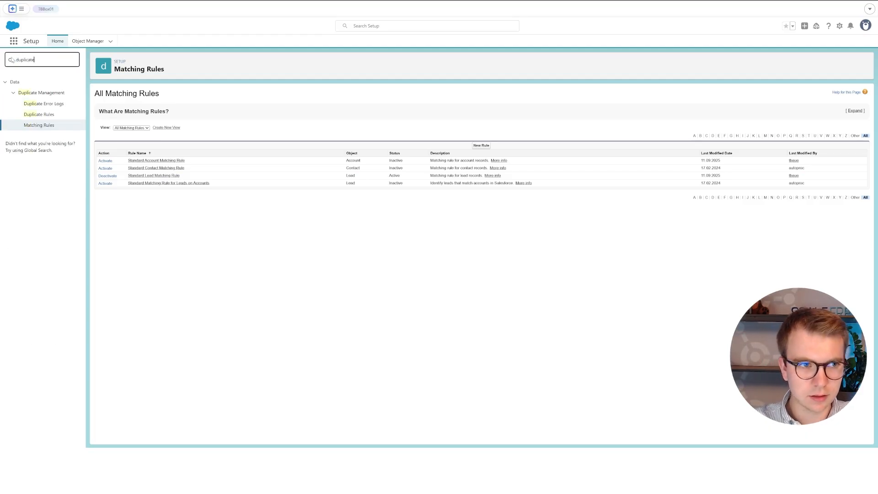
# - Open Duplicate Rules and start a new duplicate rule for the Lead object
pyautogui.click(39, 115)
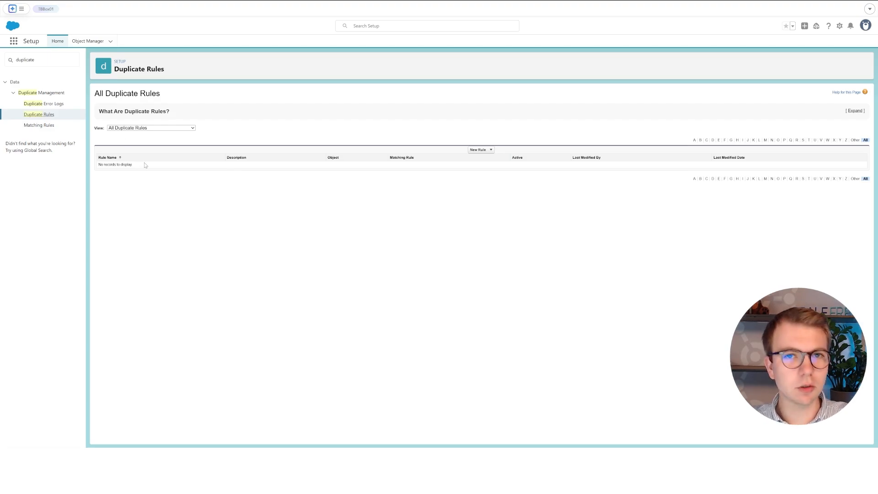
pyautogui.click(481, 150)
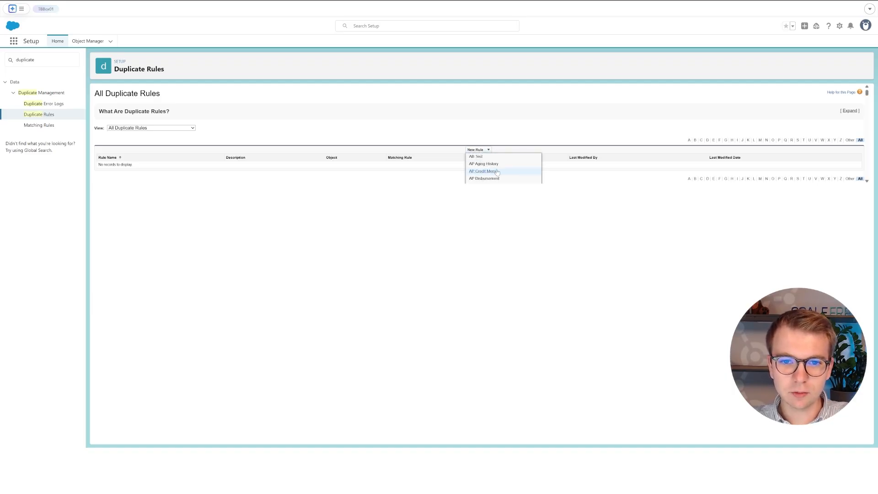
pyautogui.scroll(-5, 500, 169)
pyautogui.scroll(5, 503, 170)
pyautogui.hotkey('ctrl', 'f')
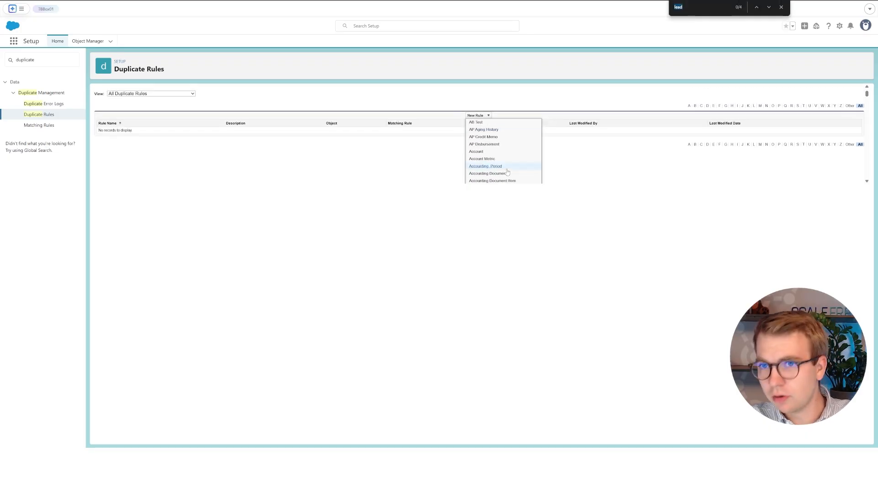
pyautogui.press('Return')
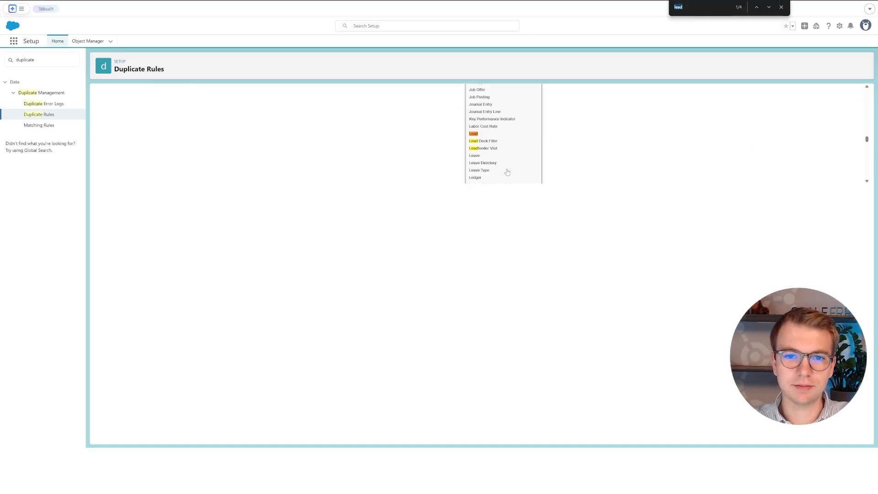
pyautogui.click(474, 133)
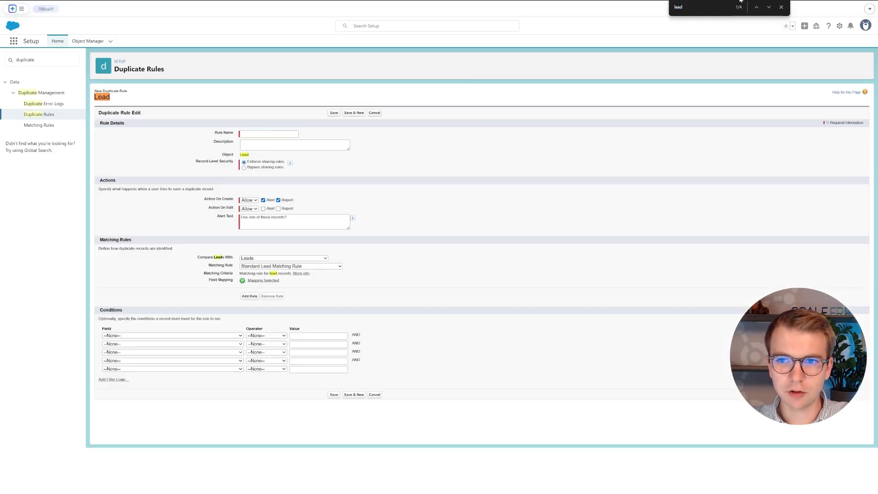
# - Enter 'Lead Default Rule' as the Rule Name of the new Lead duplicate rule
pyautogui.press('Escape')
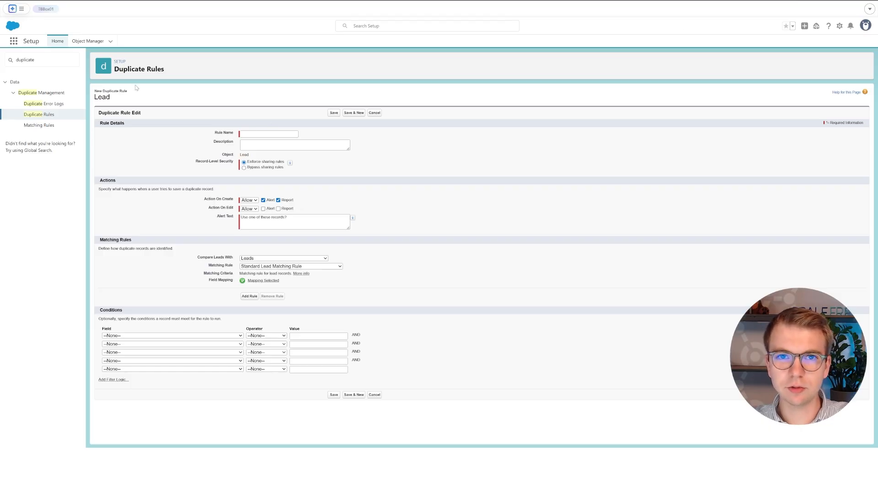
pyautogui.click(257, 134)
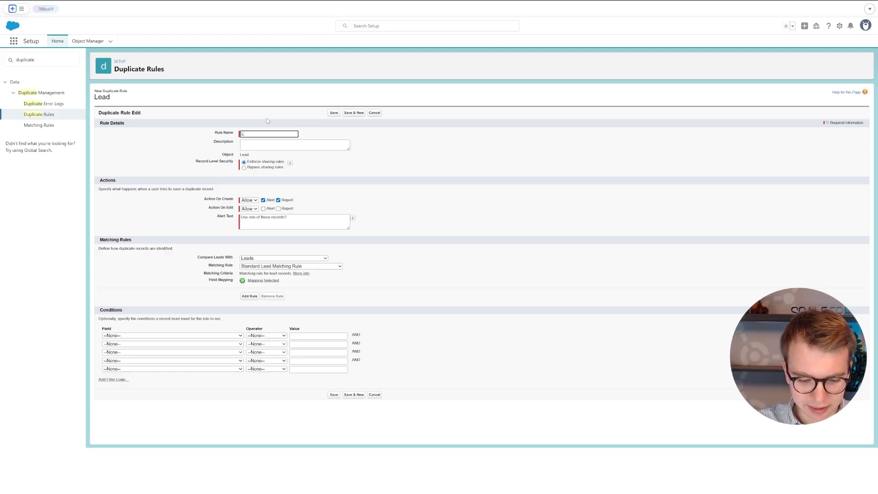
pyautogui.write('Lead Default Rule')
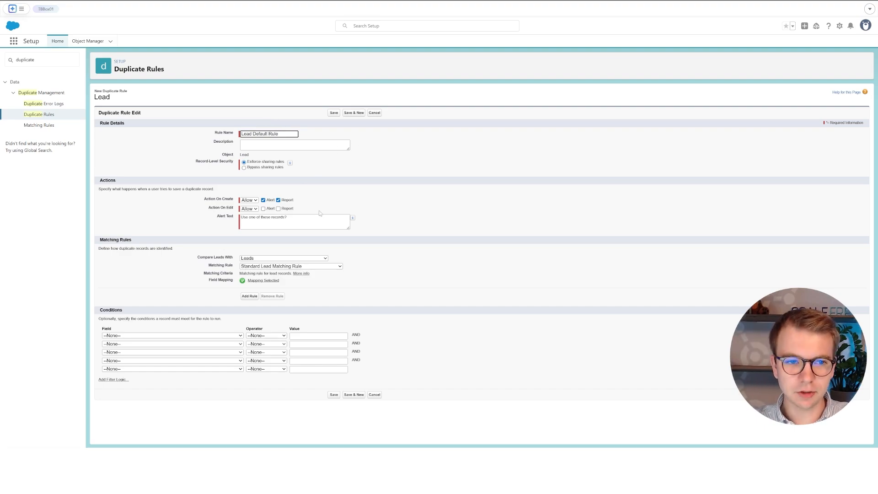
pyautogui.click(384, 161)
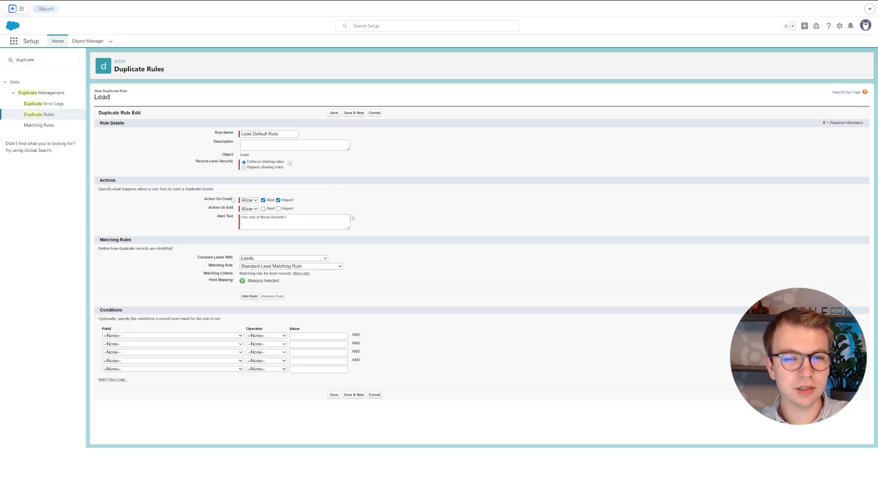
# - Set Action On Create and On Edit to Block, with alert 'You created a duplicate Lead.'
pyautogui.click(251, 217)
pyautogui.click(251, 209)
pyautogui.click(252, 223)
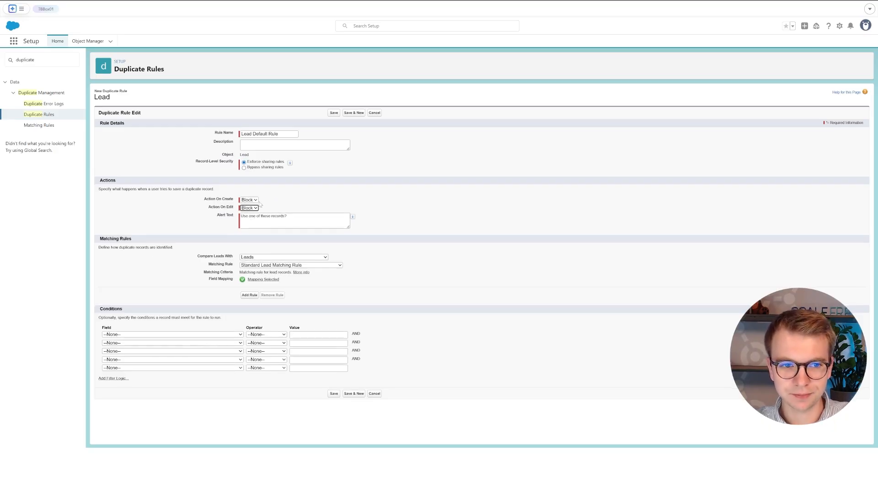
pyautogui.moveTo(307, 217); pyautogui.dragTo(241, 222)
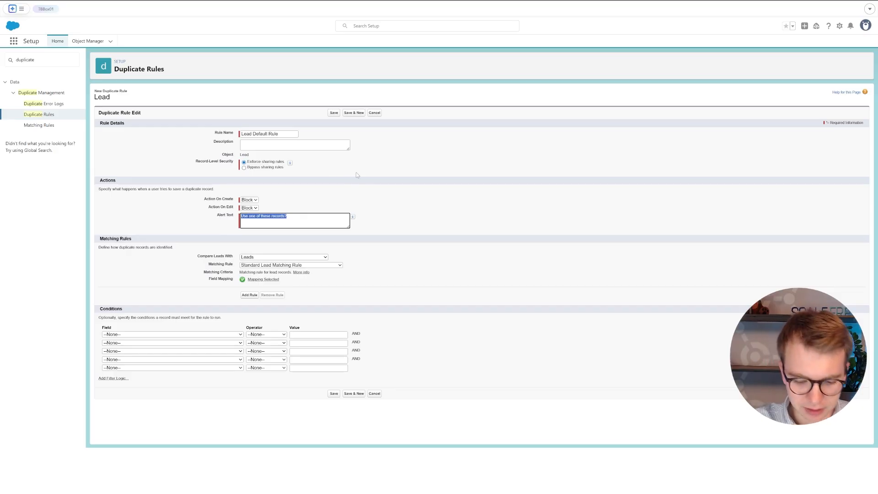
pyautogui.write('You created a')
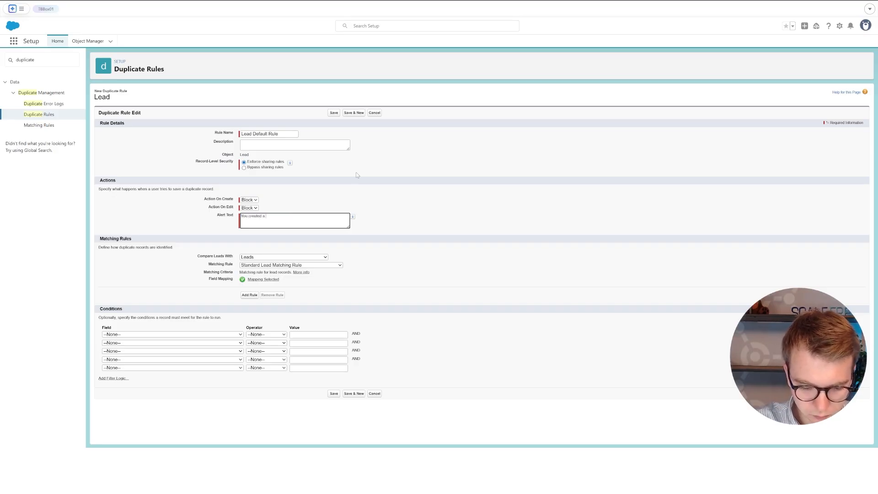
pyautogui.write(' duplicate Lead.')
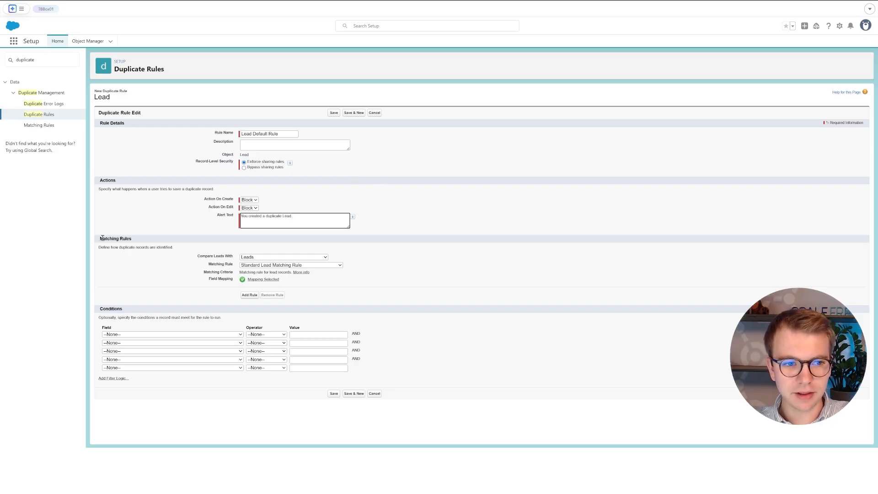
# - Confirm Compare Leads With uses the Standard Lead Matching Rule and review the Conditions section
pyautogui.moveTo(100, 238); pyautogui.dragTo(132, 238)
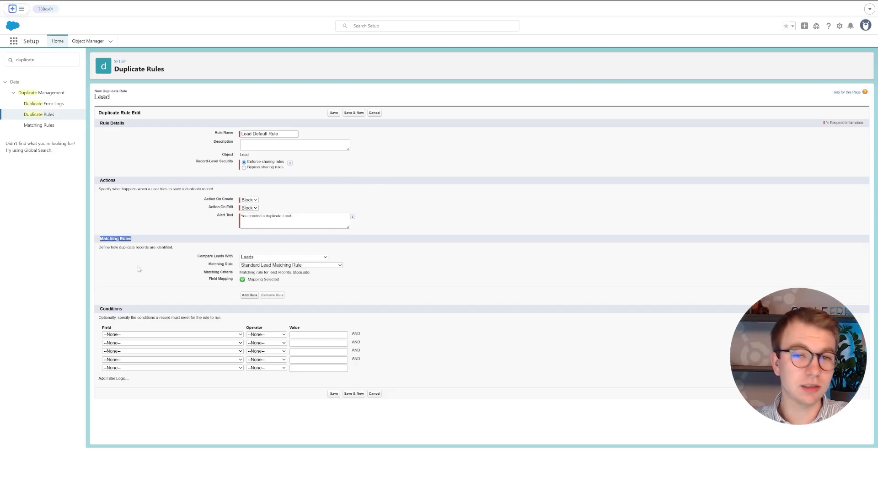
pyautogui.moveTo(198, 256); pyautogui.dragTo(234, 257)
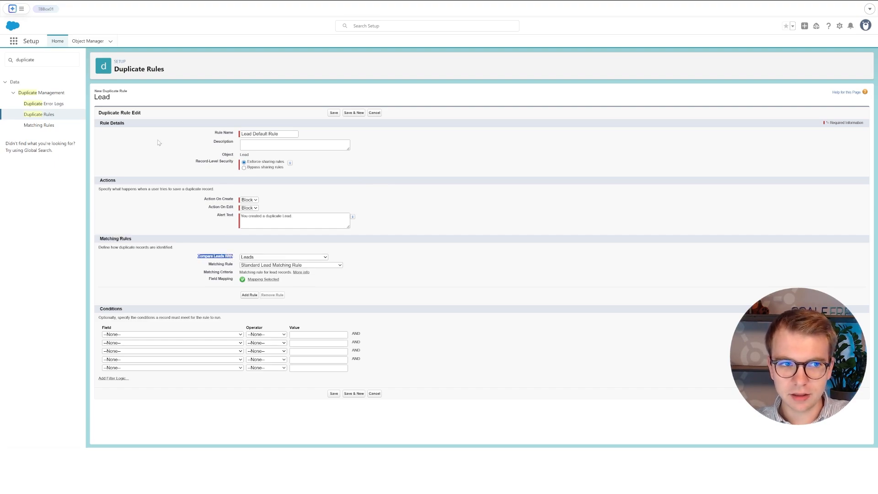
pyautogui.click(288, 249)
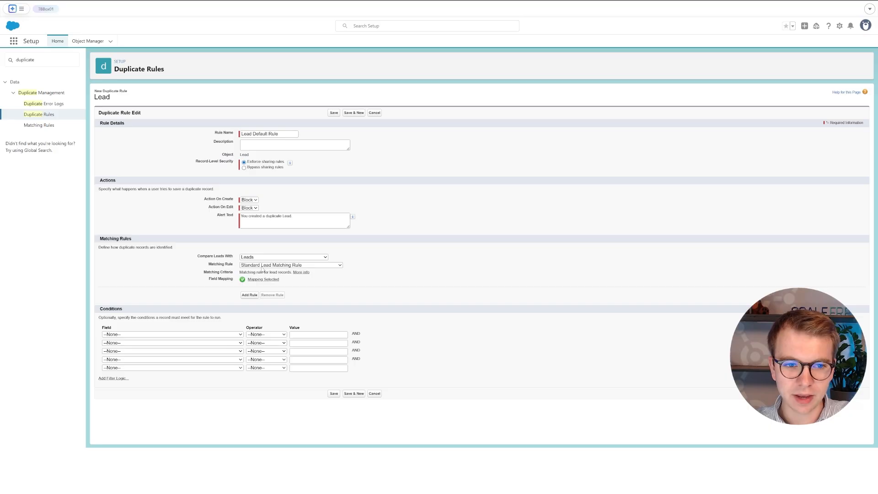
pyautogui.click(292, 280)
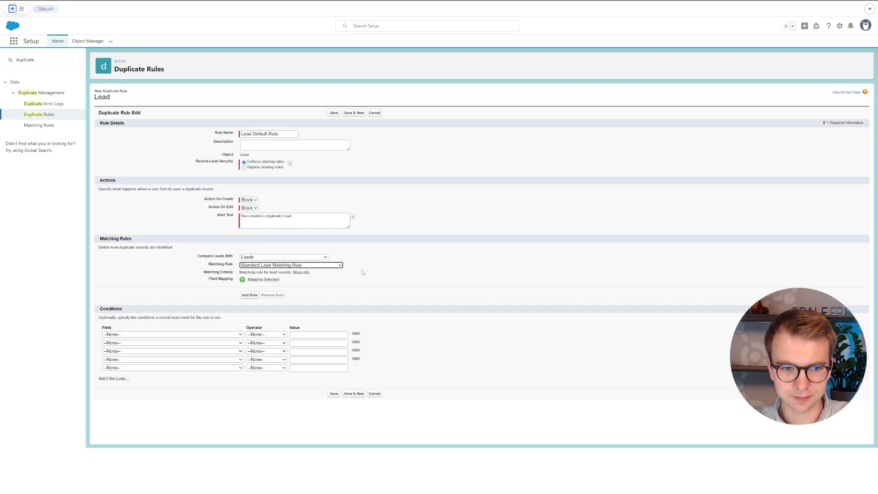
pyautogui.moveTo(100, 309); pyautogui.dragTo(125, 311)
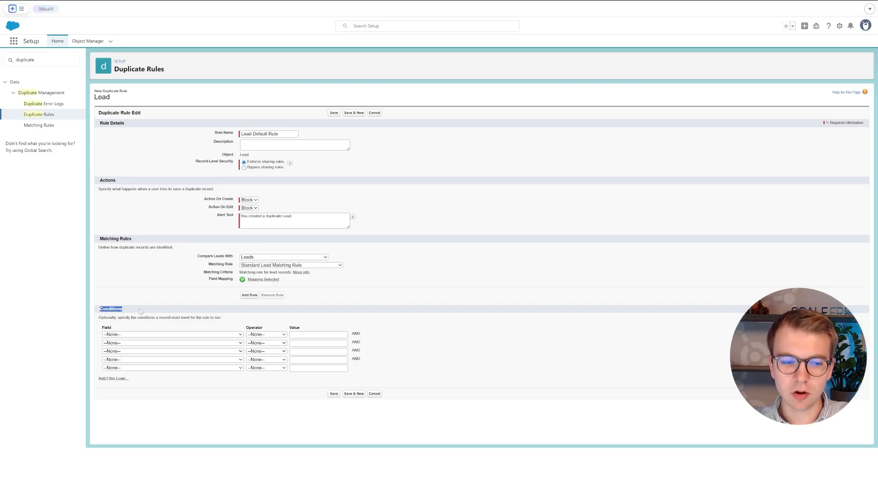
pyautogui.click(141, 311)
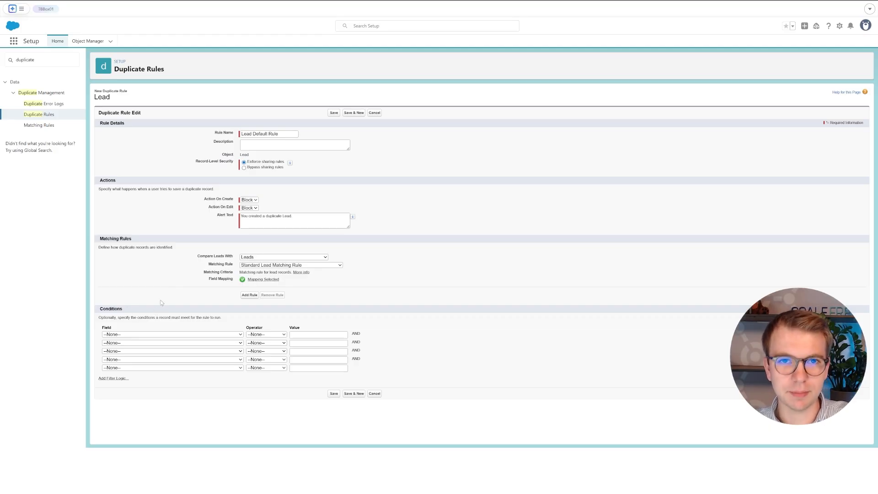
# - Save the Lead Default Rule and activate it
pyautogui.click(334, 394)
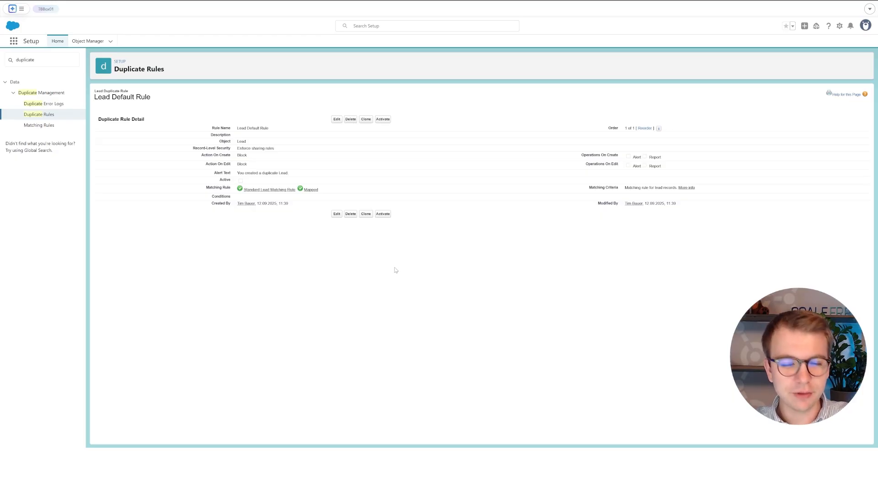
pyautogui.click(386, 121)
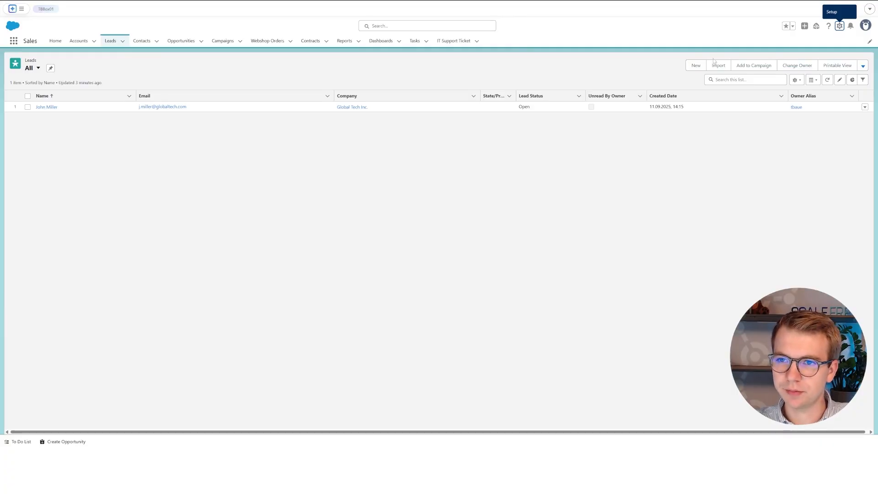
# - Start a new lead with salutation Mr. and the new lead's first and last name
pyautogui.click(695, 65)
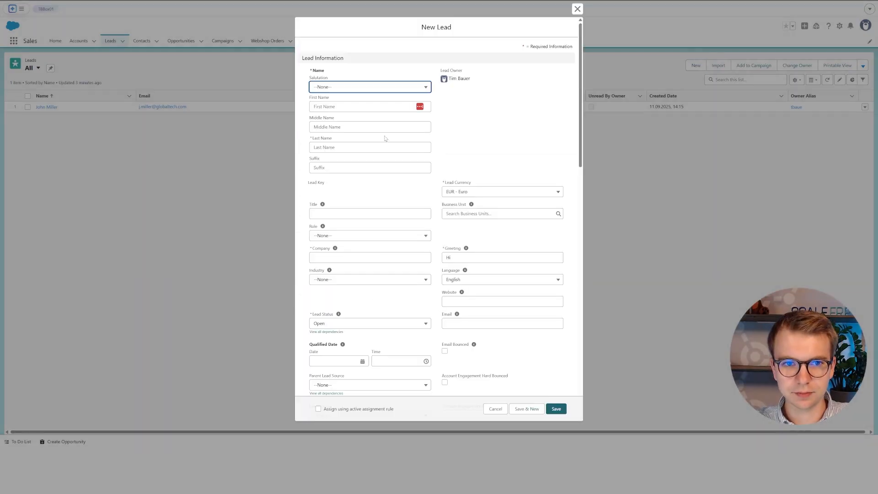
pyautogui.click(343, 89)
pyautogui.click(344, 112)
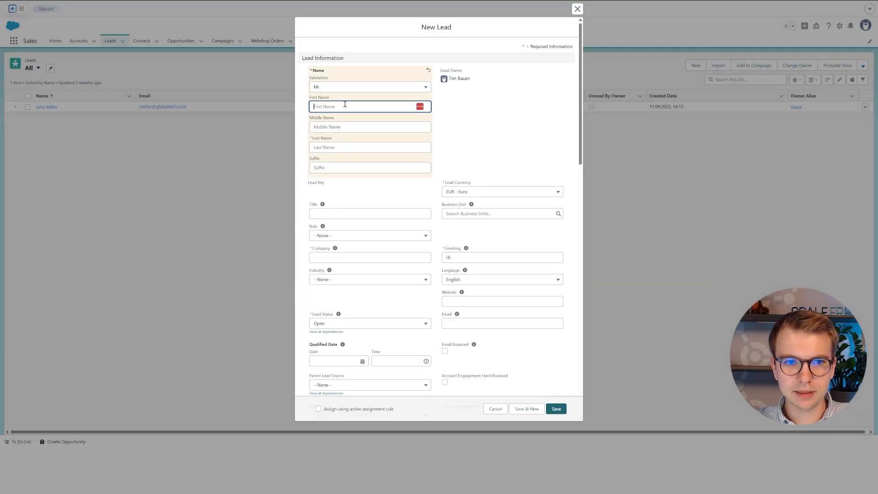
pyautogui.click(346, 106)
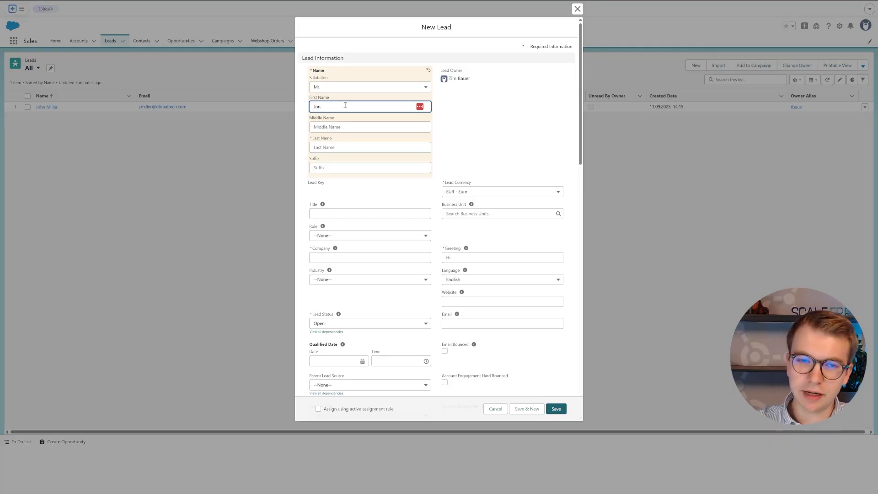
pyautogui.click(336, 146)
# - Enter company Globaltech Inc. and the existing lead's e-mail address
pyautogui.click(497, 323)
pyautogui.click(372, 258)
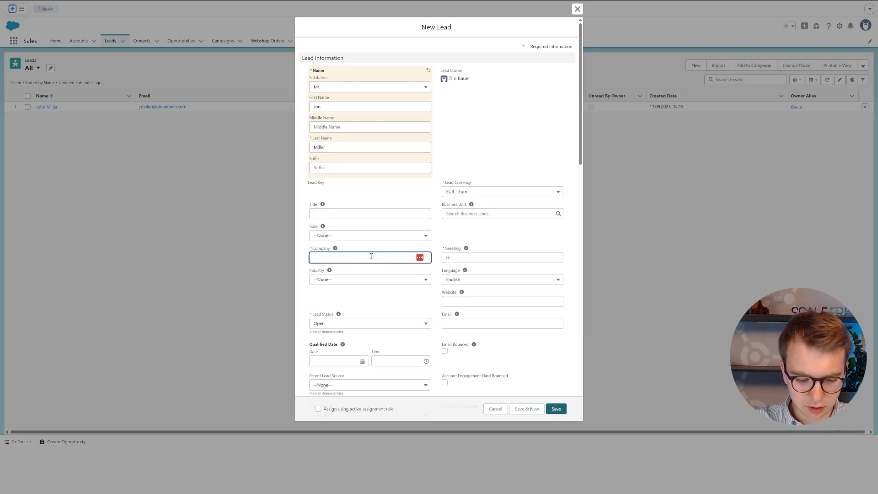
pyautogui.write('Globaltech Inc.')
pyautogui.click(507, 323)
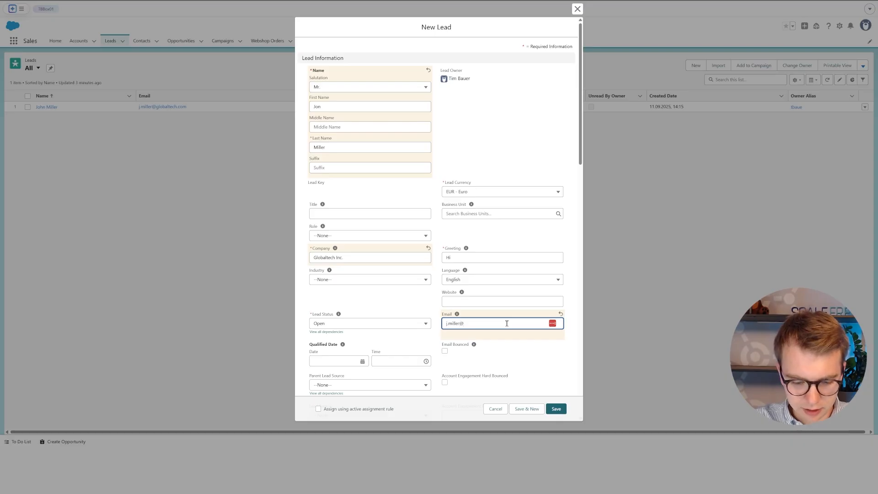
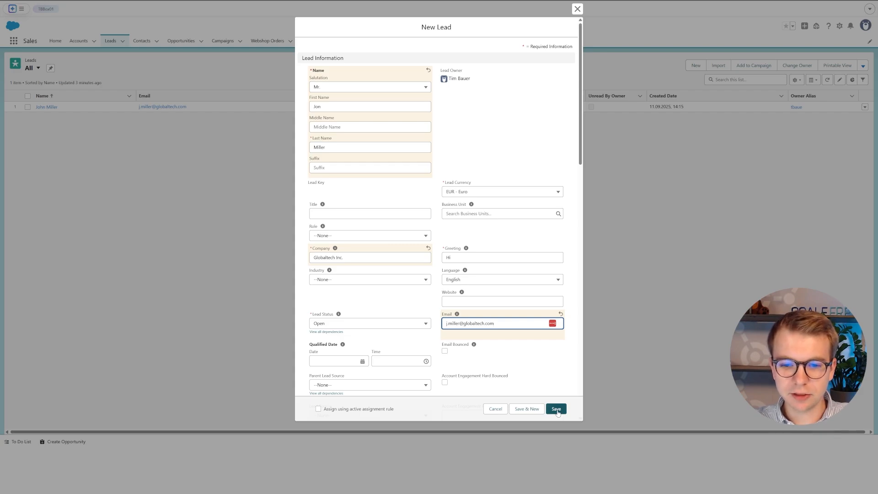
# - Try saving the lead, get the duplicate error, and view the matching lead's 'You created a duplicate Lead.' alert
pyautogui.click(556, 411)
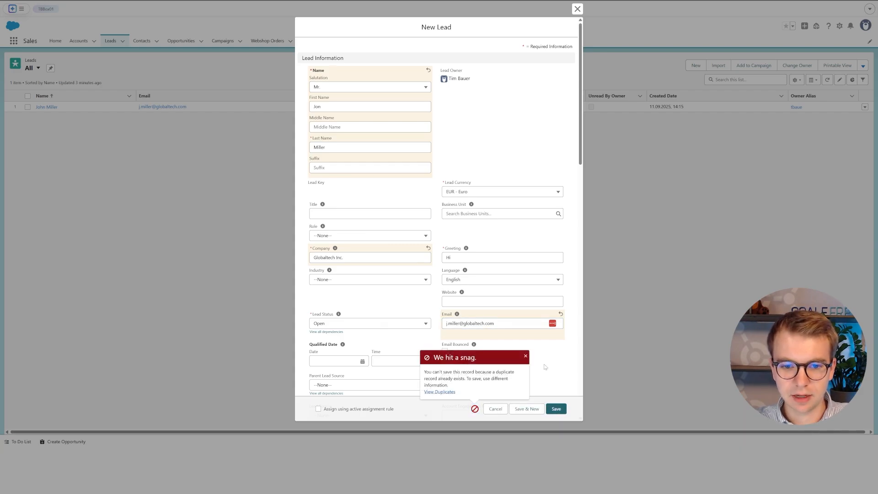
pyautogui.moveTo(433, 361); pyautogui.dragTo(478, 359)
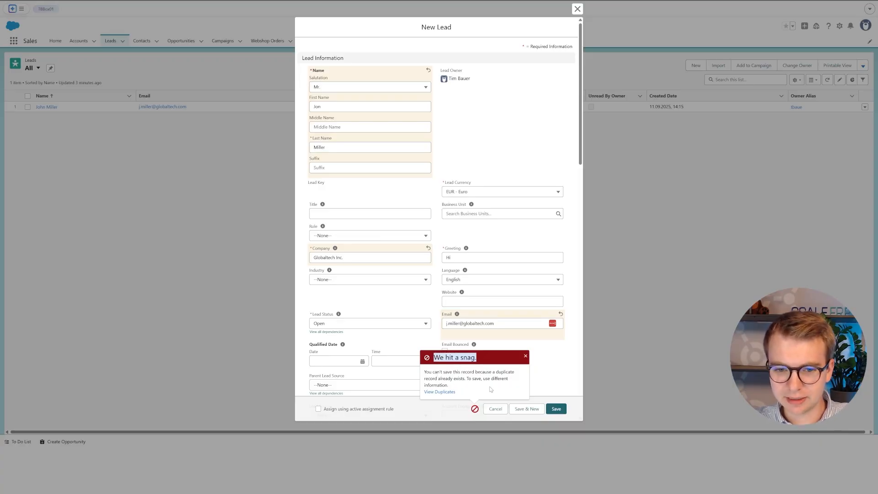
pyautogui.click(442, 393)
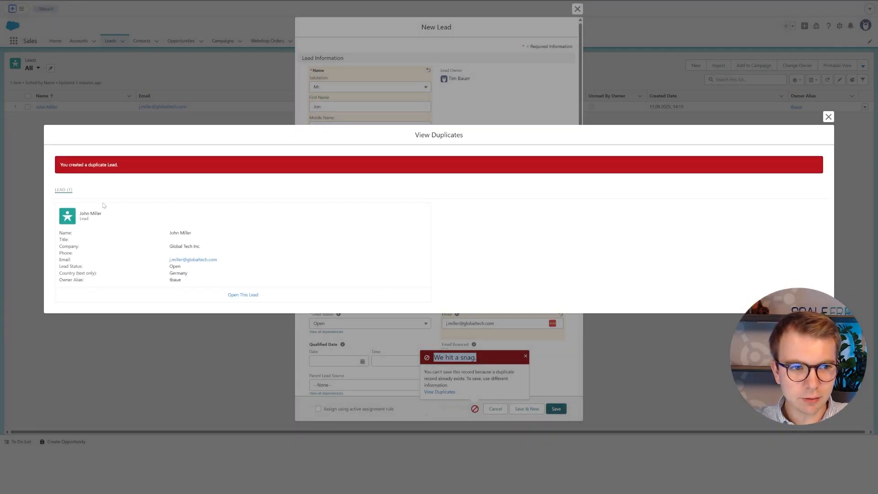
pyautogui.moveTo(60, 165); pyautogui.dragTo(86, 165)
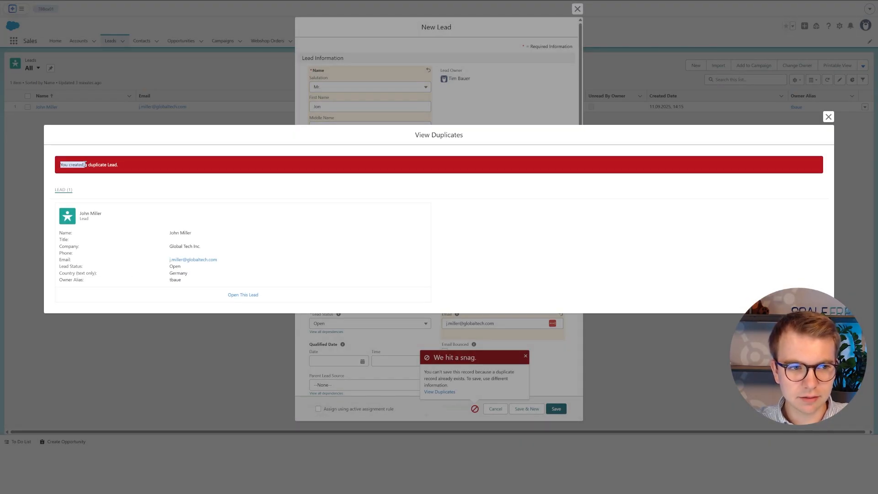
pyautogui.click(120, 202)
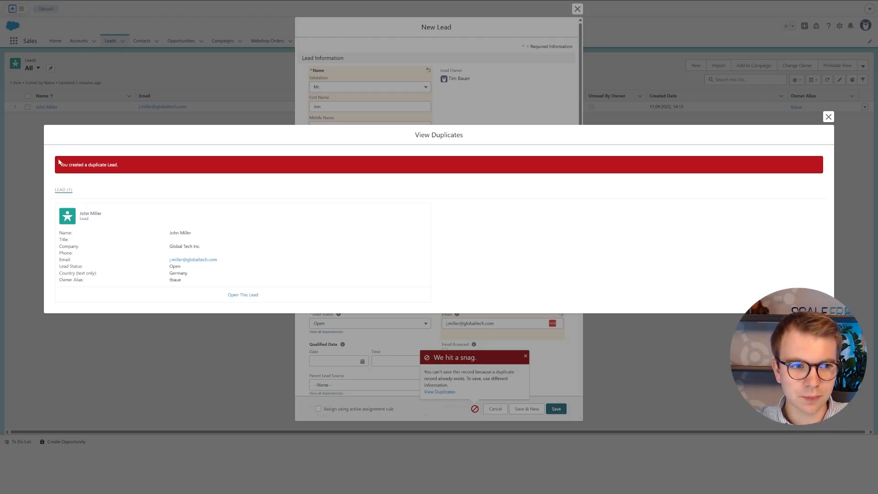
pyautogui.moveTo(60, 166); pyautogui.dragTo(123, 166)
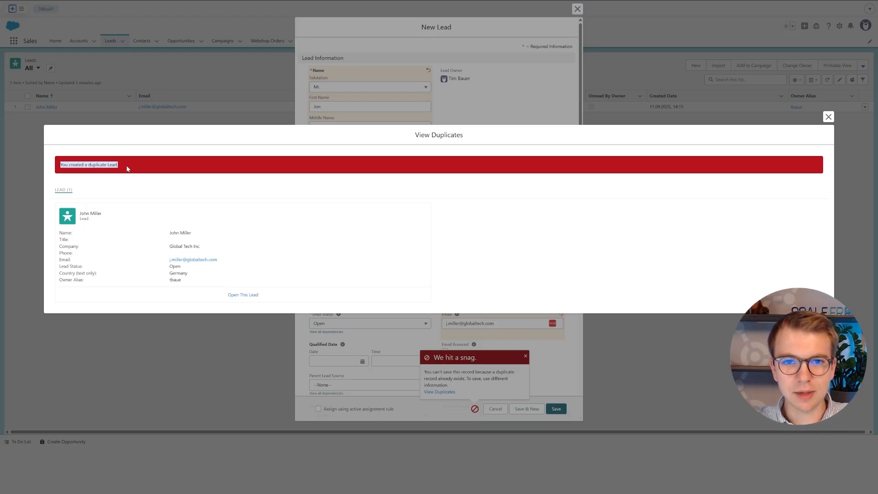